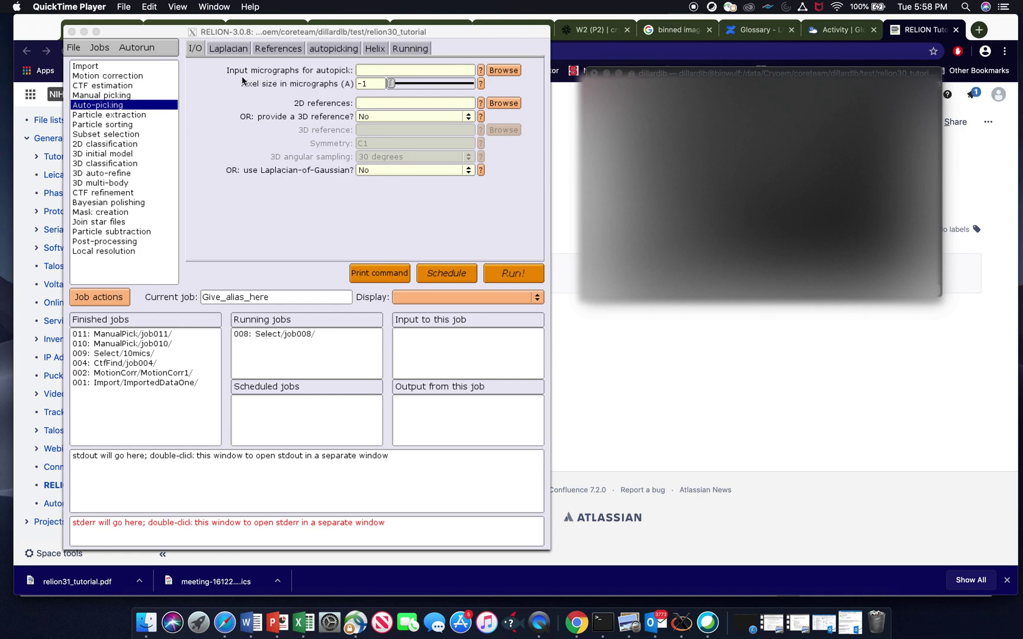
# Load micrographs.star from the 10mics selection job as the auto-picking input and enable Laplacian-of-Gaussian picking
pyautogui.click(504, 70)
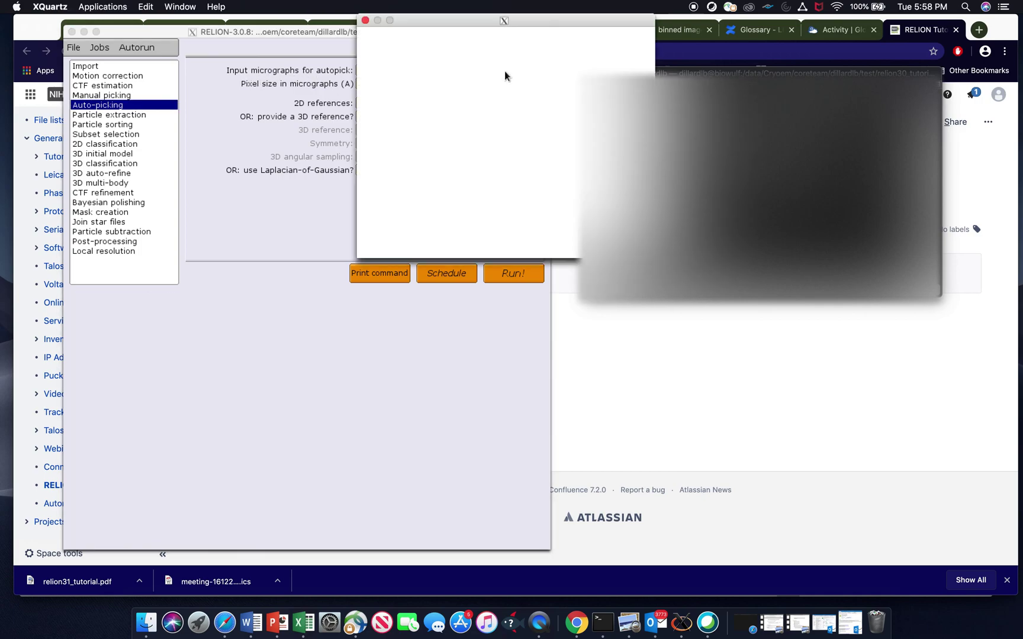
pyautogui.click(385, 108)
pyautogui.click(385, 108)
pyautogui.click(386, 83)
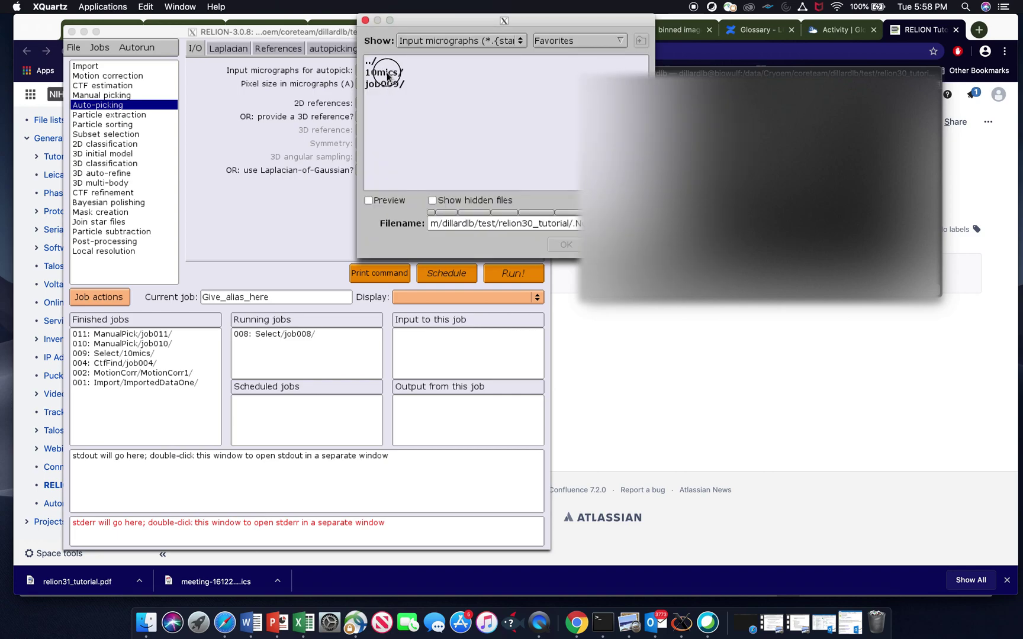
pyautogui.doubleClick(387, 73)
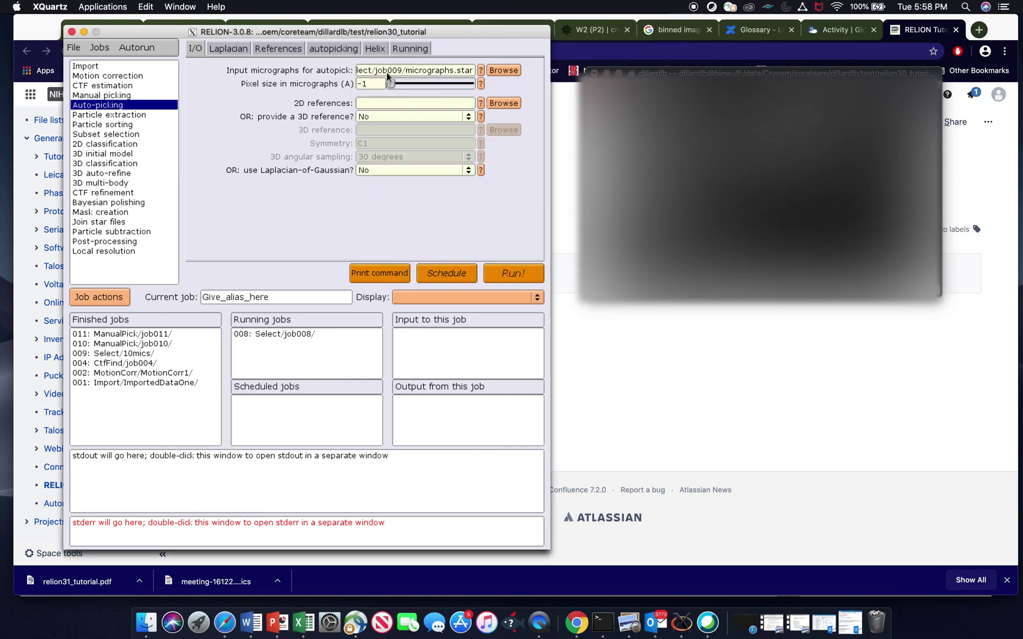
pyautogui.click(364, 169)
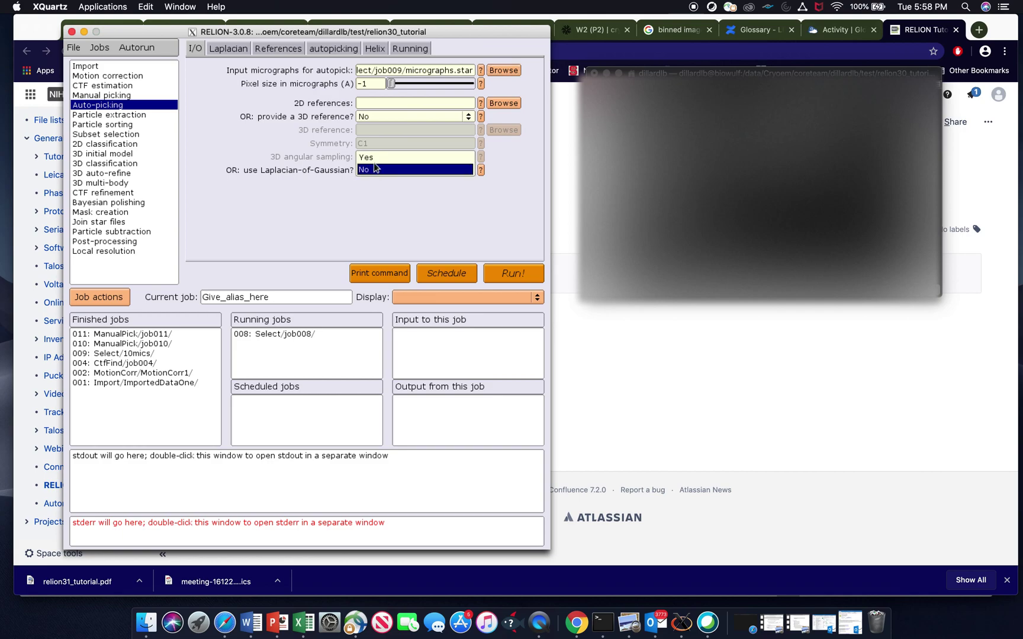
pyautogui.click(378, 159)
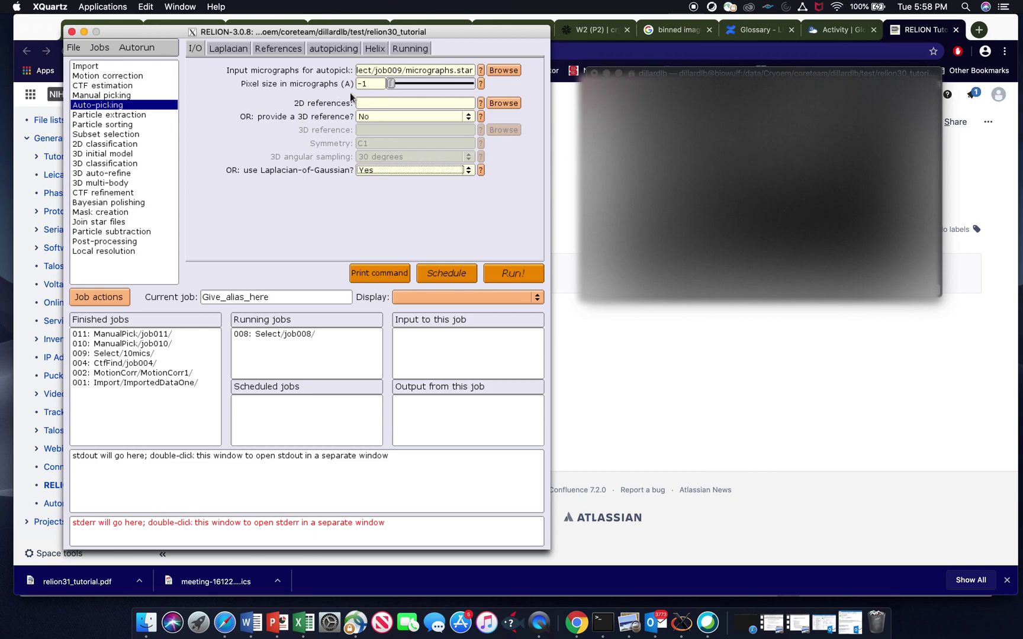
# Set the LoG filter's minimum diameter to 100 Å and its maximum diameter to 200 Å
pyautogui.click(230, 50)
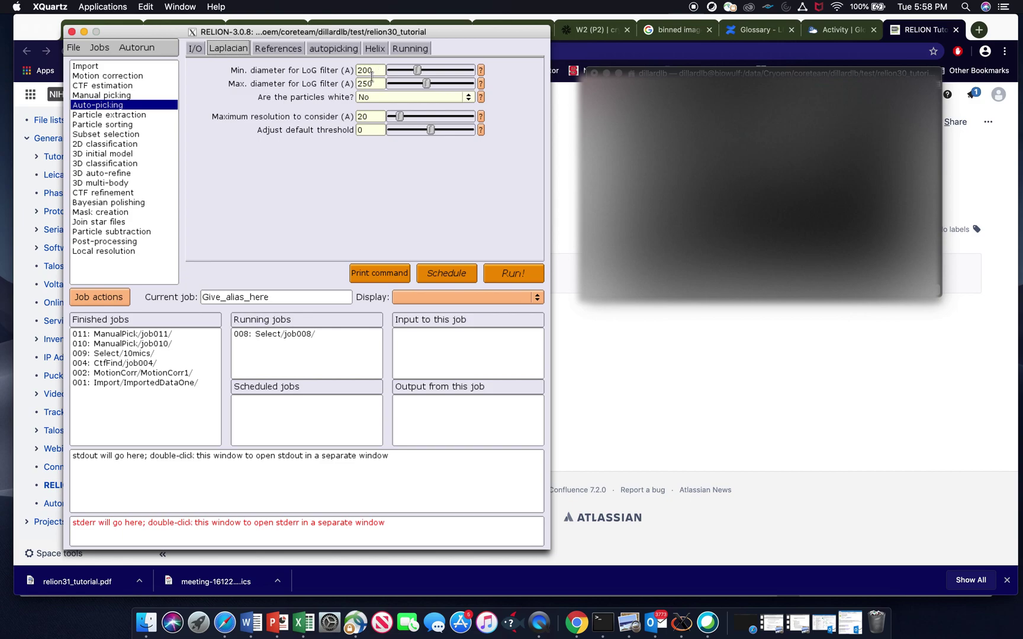
pyautogui.moveTo(373, 70); pyautogui.dragTo(354, 74)
pyautogui.write('100')
pyautogui.click(374, 82)
pyautogui.press('BackSpace')
pyautogui.press('BackSpace')
pyautogui.write('00')
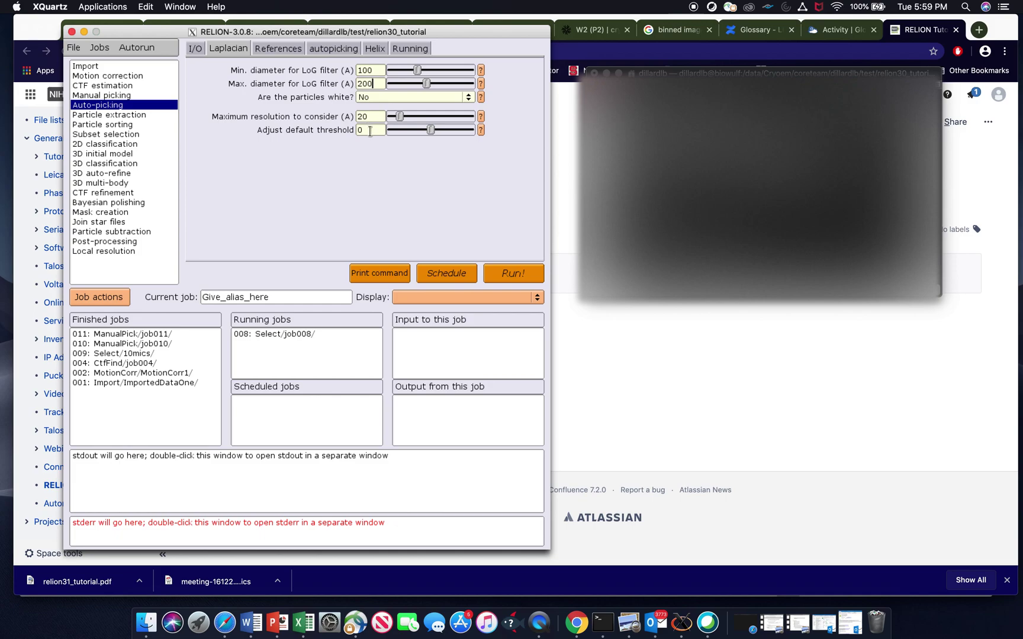
# Read the help on the default threshold adjustment and review the reference, autopicking, helix and running settings
pyautogui.click(481, 130)
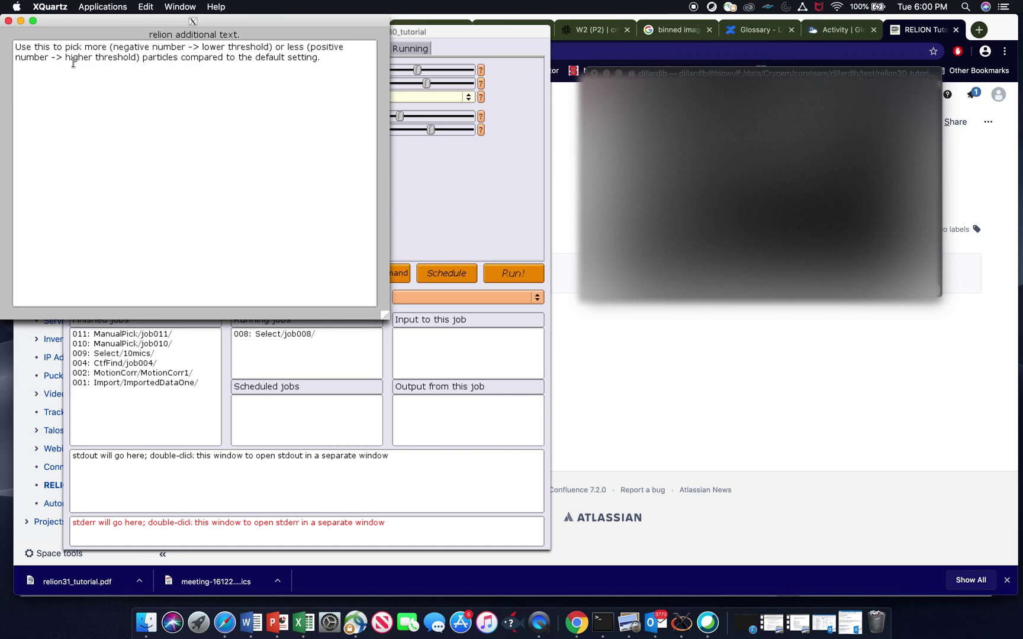
pyautogui.click(8, 21)
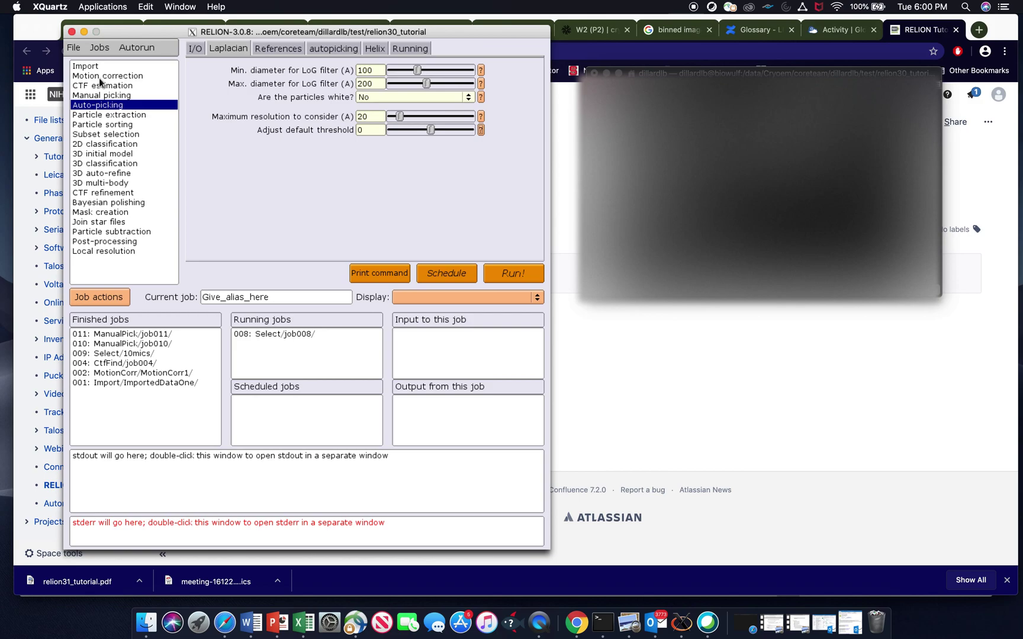
pyautogui.click(277, 47)
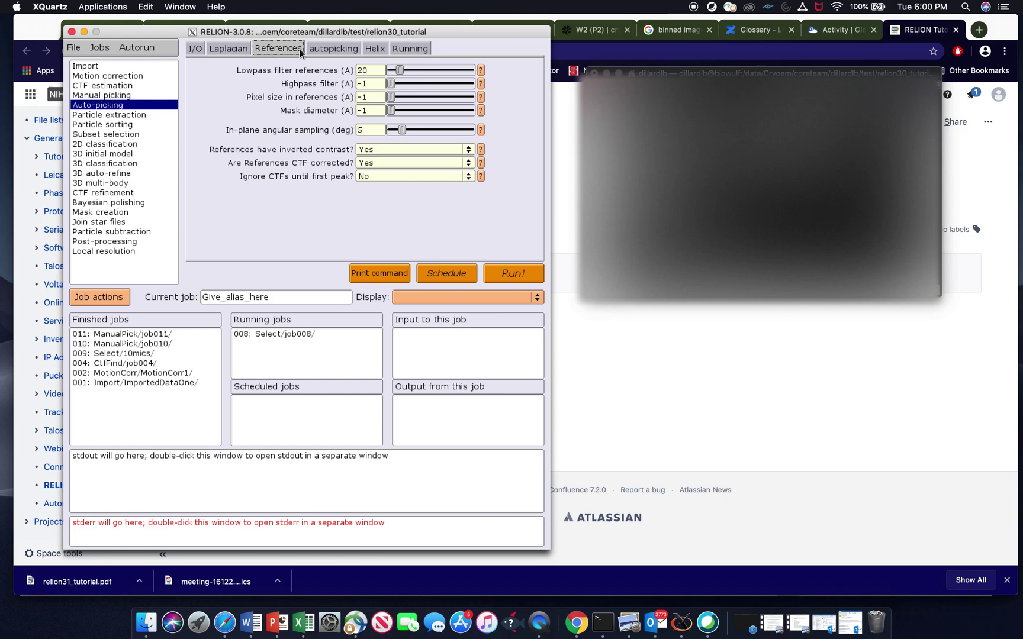
pyautogui.click(329, 51)
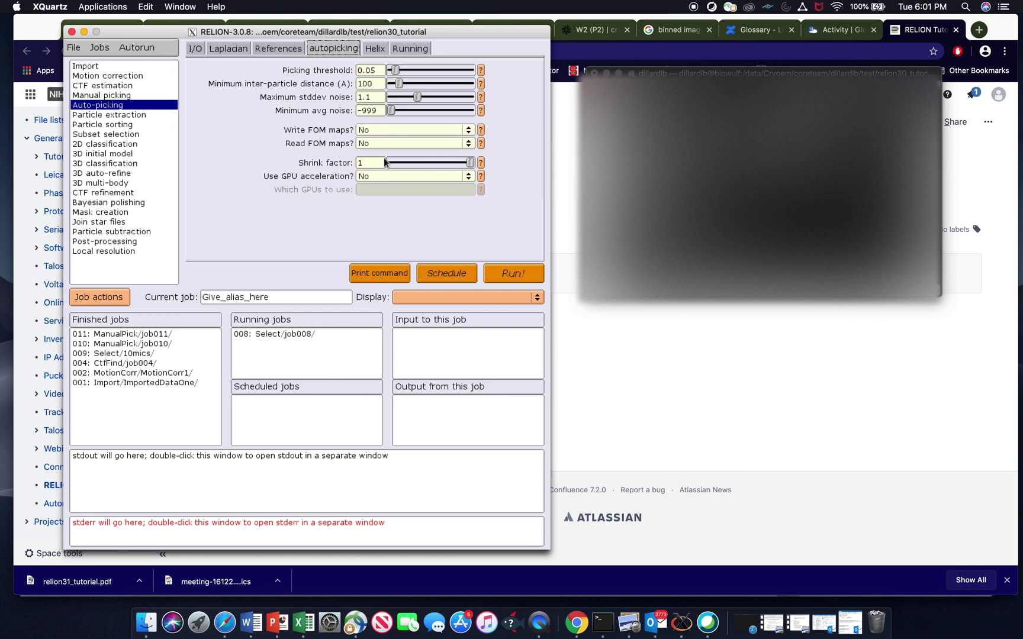
pyautogui.click(360, 164)
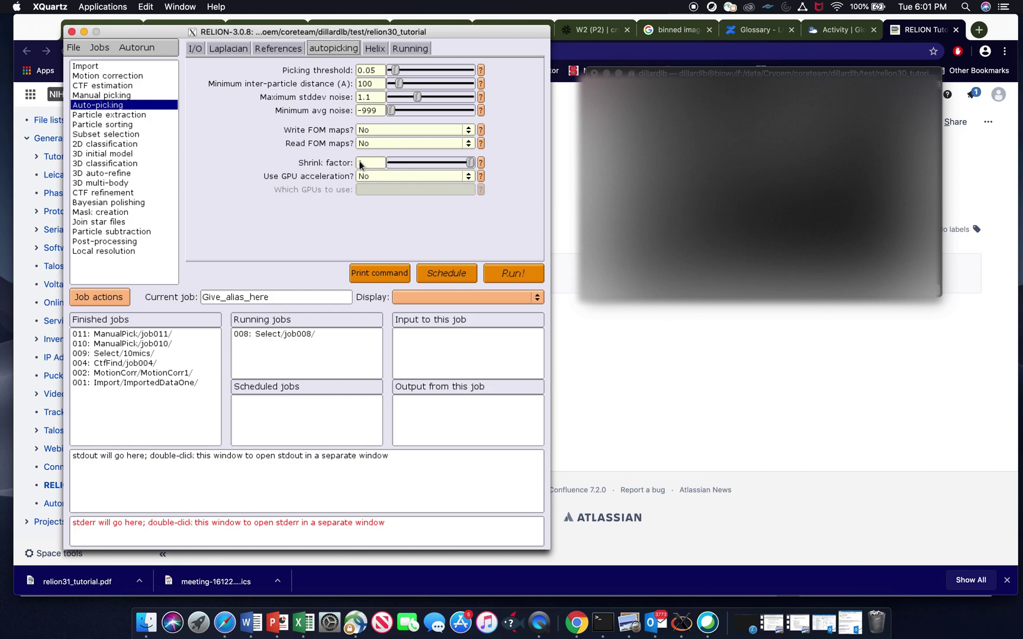
pyautogui.click(378, 50)
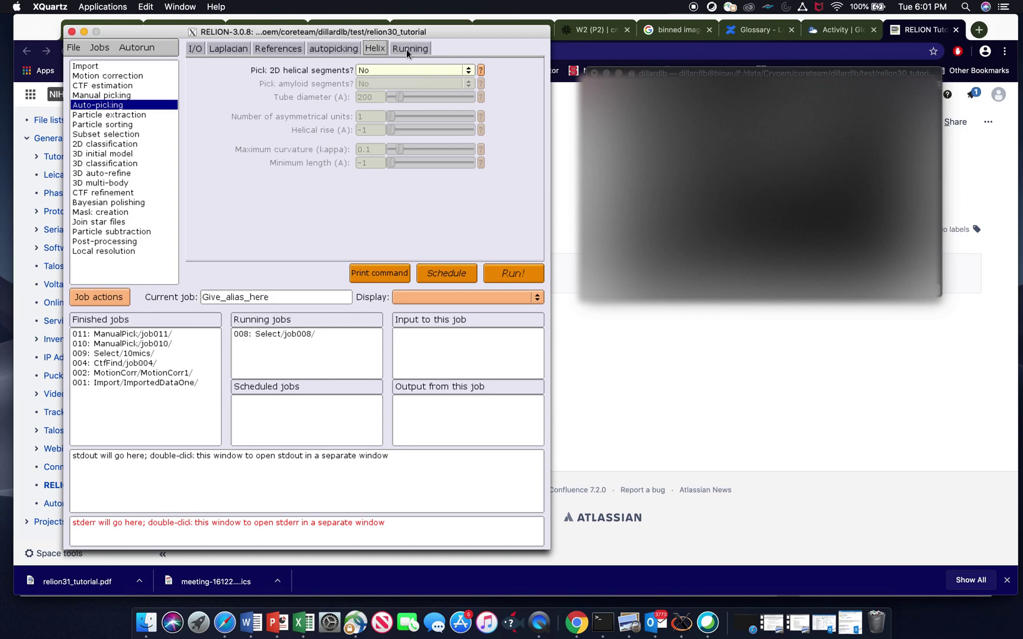
pyautogui.click(407, 49)
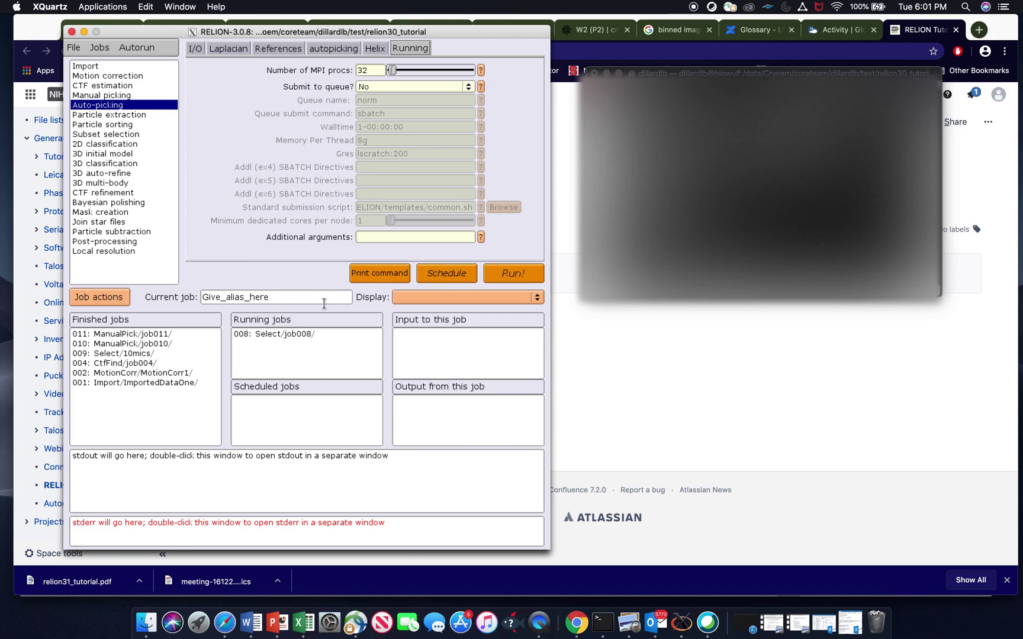
# Give the auto-picking job the alias lappick_th_0 and run it
pyautogui.moveTo(311, 299); pyautogui.dragTo(208, 299)
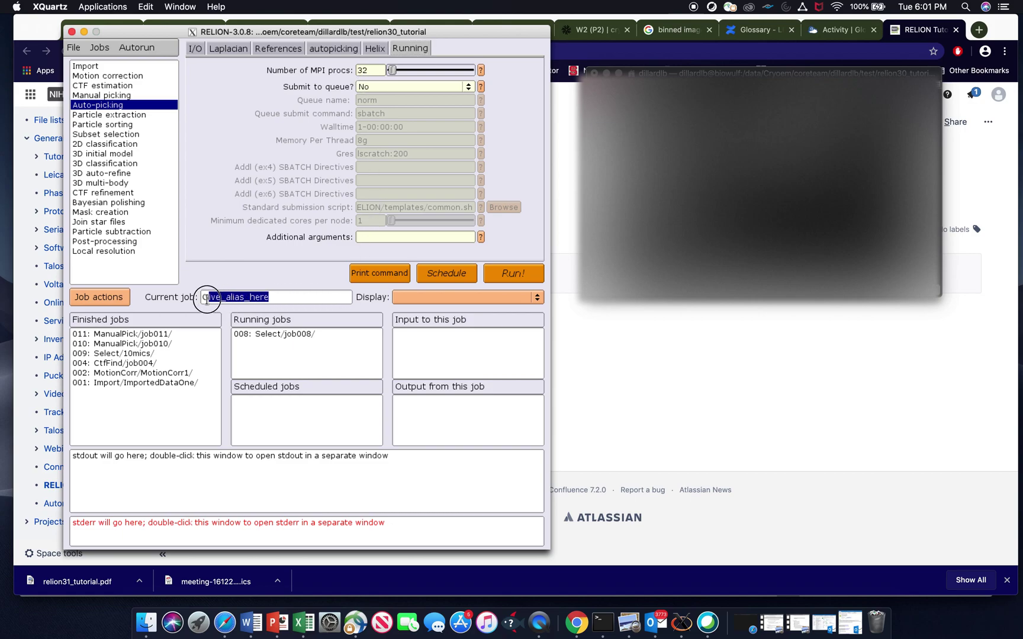
pyautogui.press('BackSpace')
pyautogui.press('BackSpace')
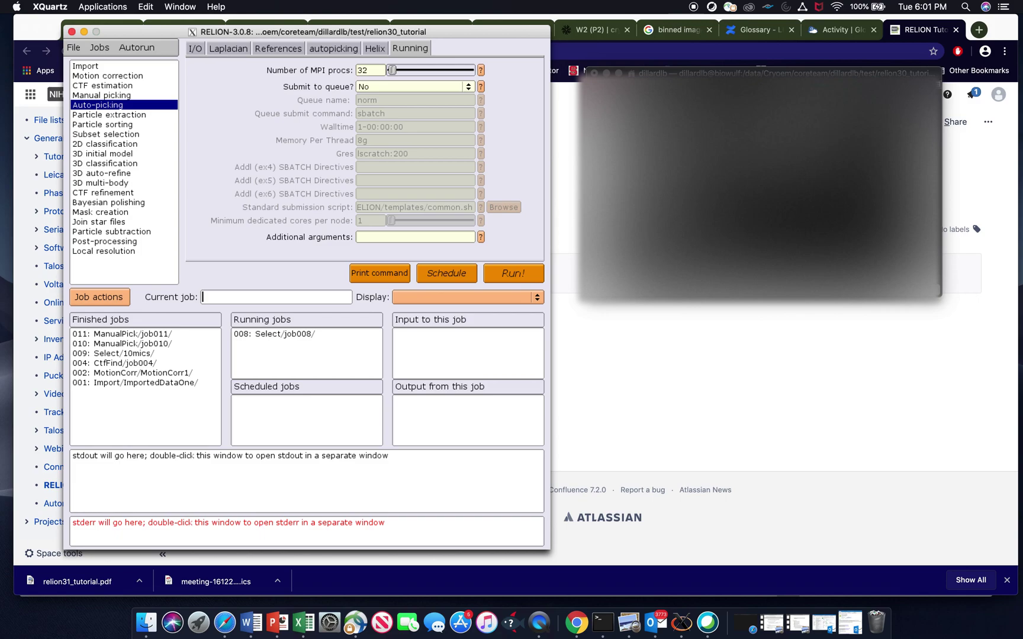
pyautogui.write('lappick_th_0')
pyautogui.click(521, 275)
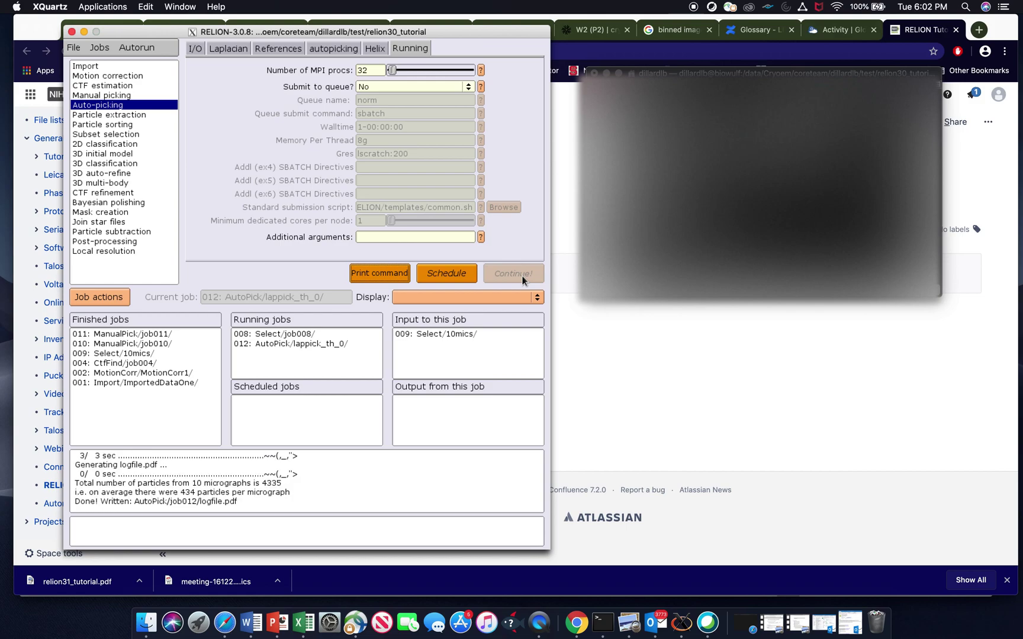
# Display the finished job's coords_suffix_autopick.star, inspect the picks on micrograph 20170629_00046_frameImage.mrc, and close the picking windows
pyautogui.click(428, 300)
pyautogui.click(281, 349)
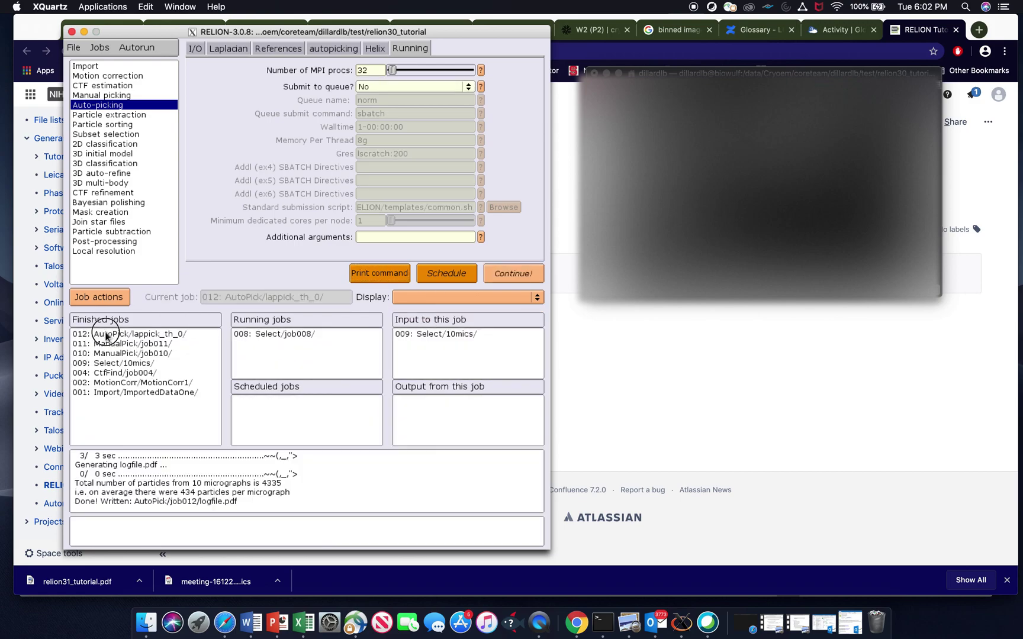
pyautogui.click(490, 299)
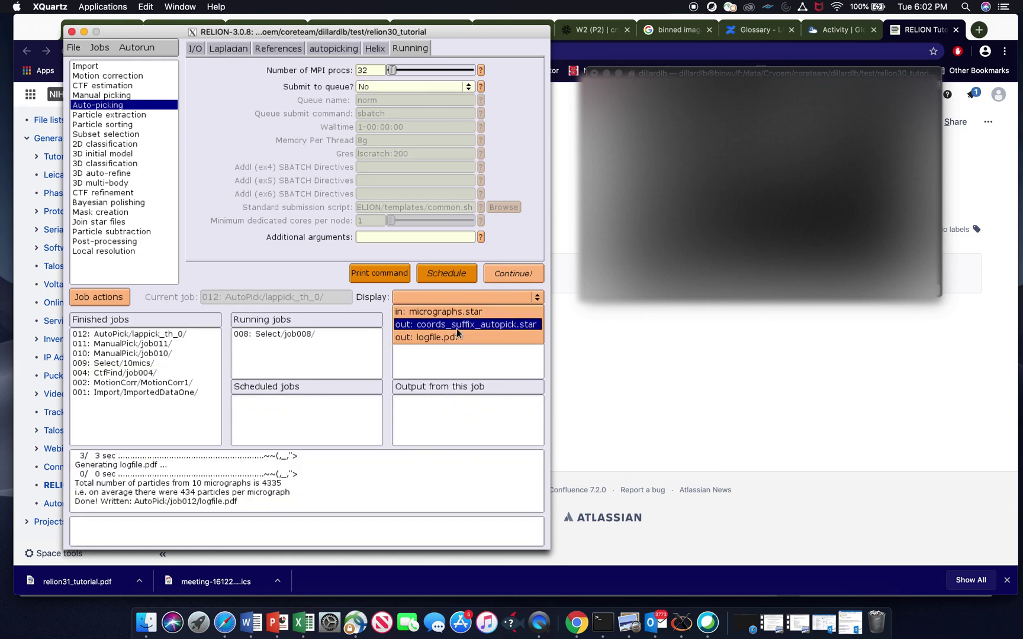
pyautogui.click(487, 327)
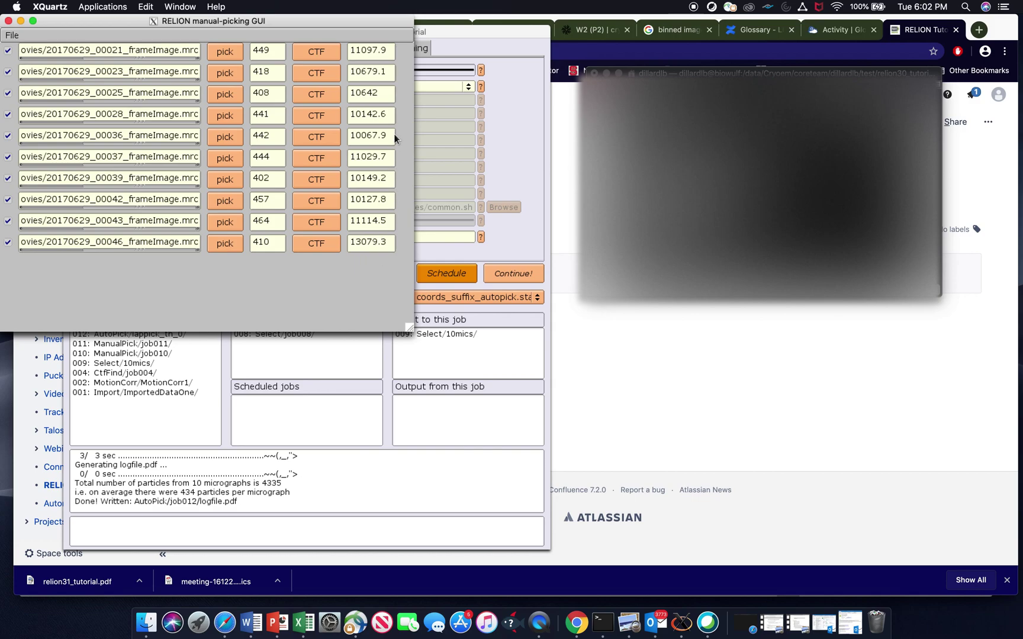
pyautogui.click(225, 243)
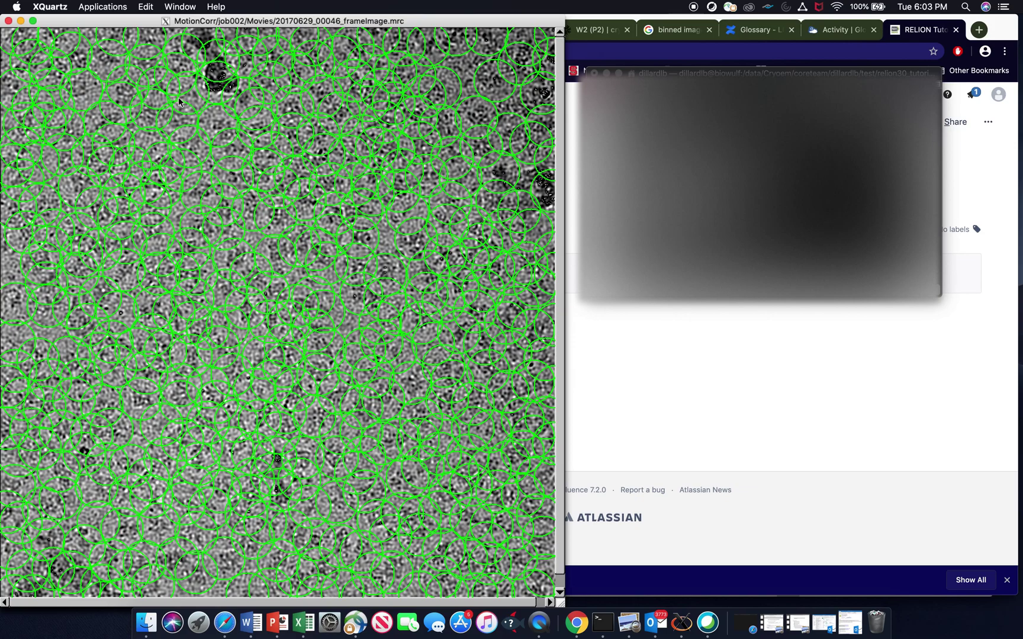
pyautogui.click(9, 21)
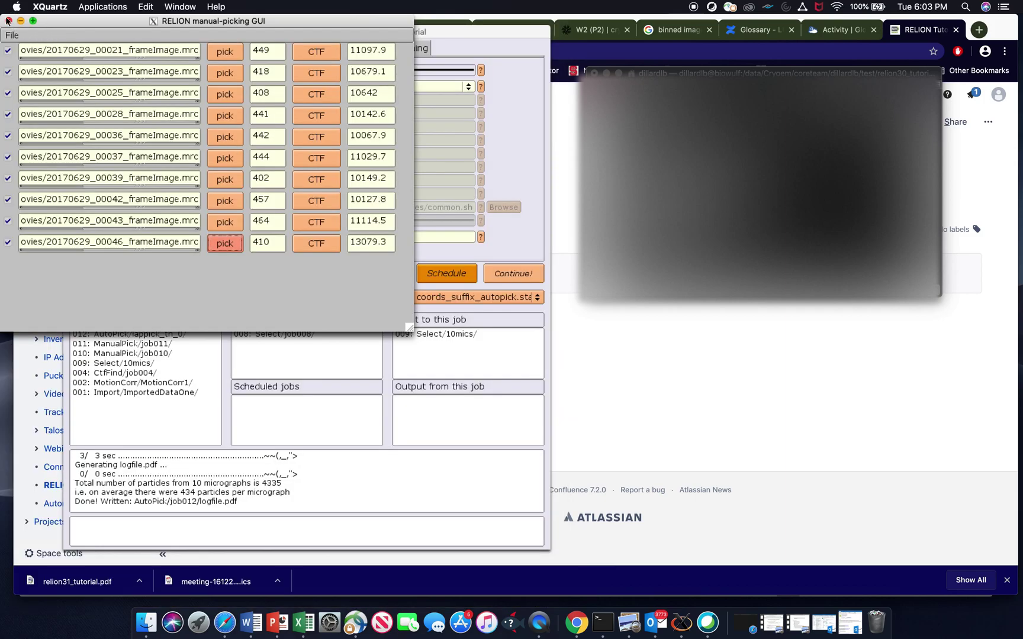
pyautogui.click(8, 21)
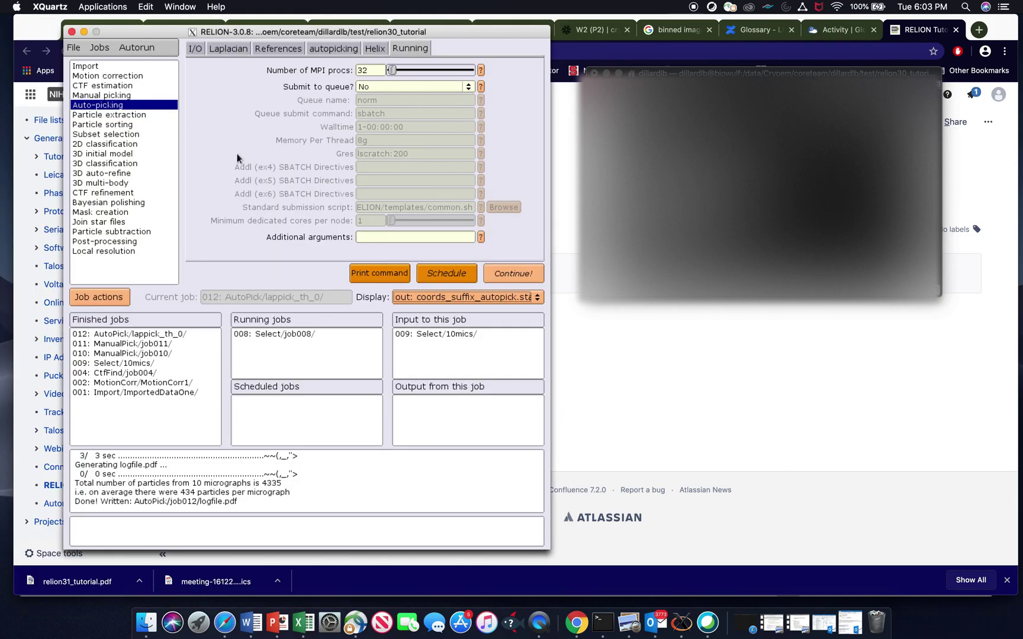
# Open the Laplacian settings of the lappick_th_0 auto-picking job
pyautogui.click(231, 49)
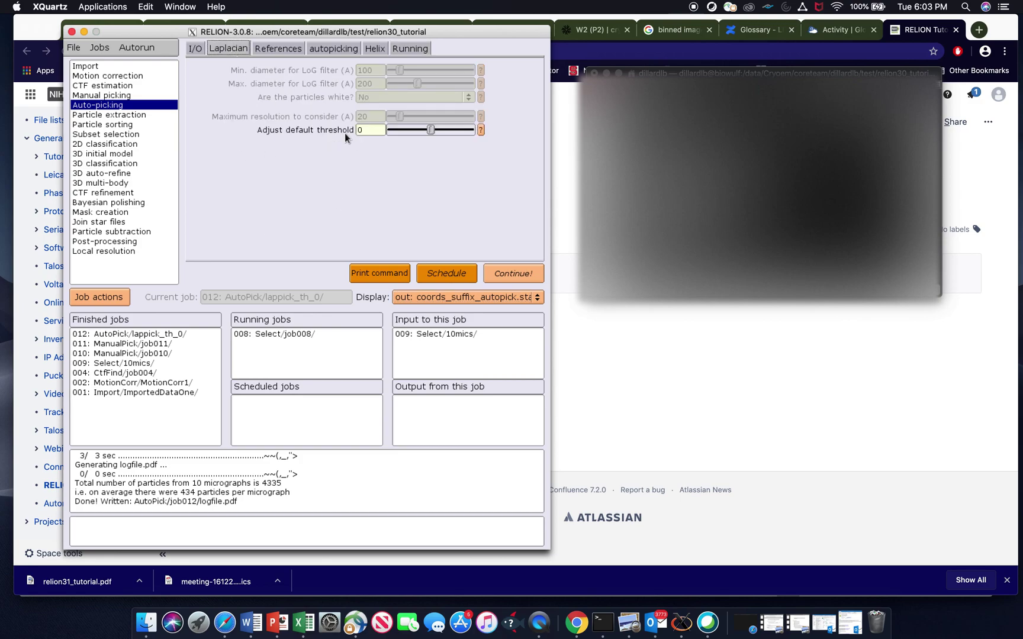